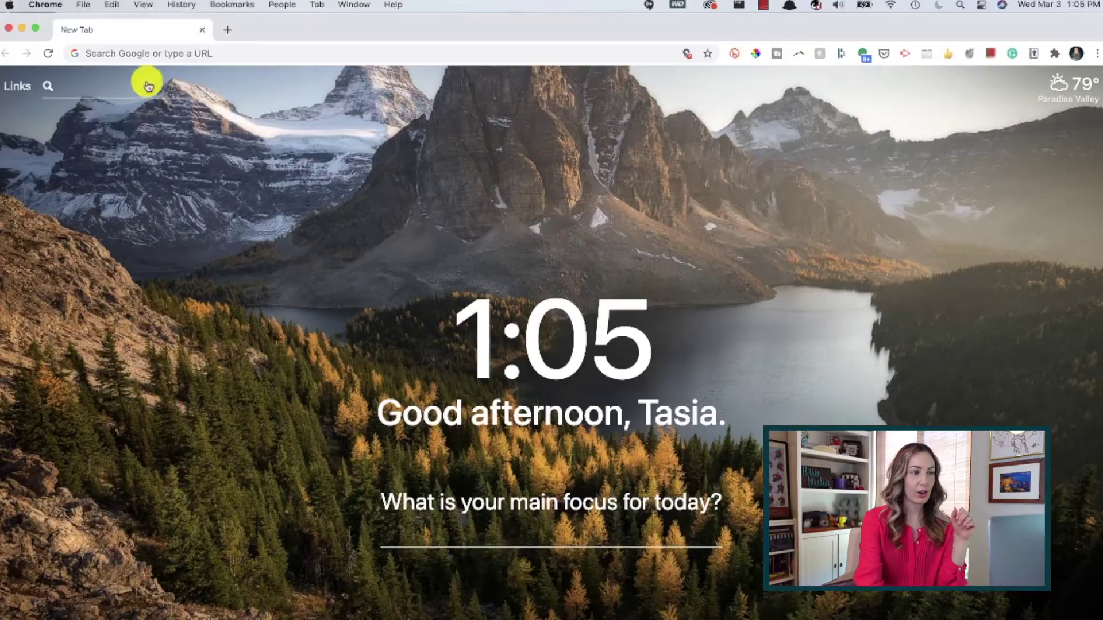
Load Google Calendar by entering cal.new in a new Chrome tab's address bar.
left_click(140, 52)
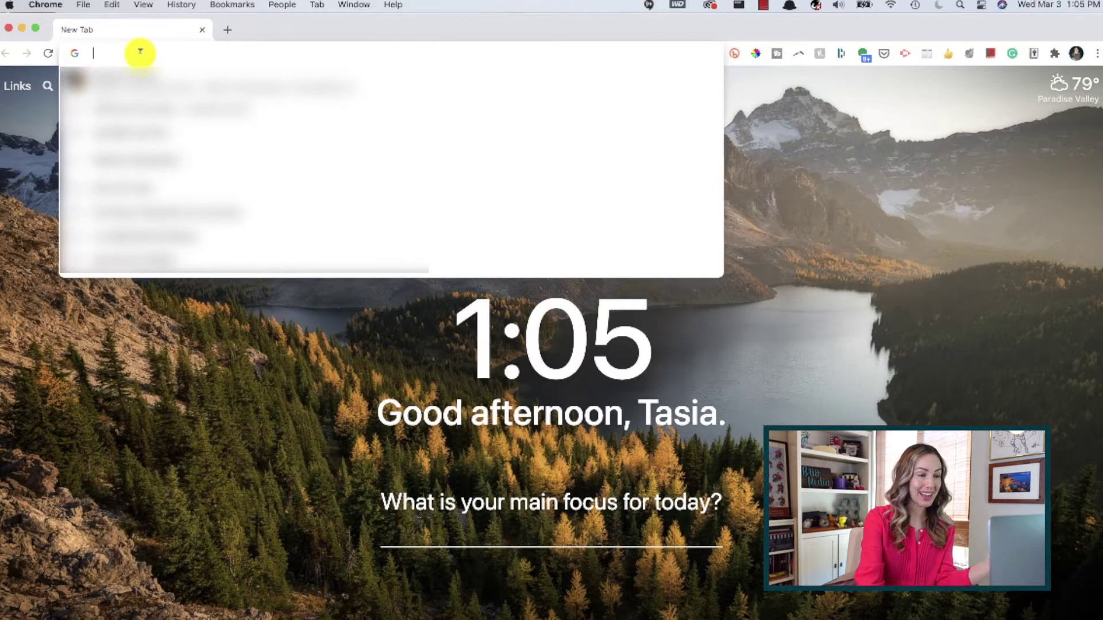
type("c")
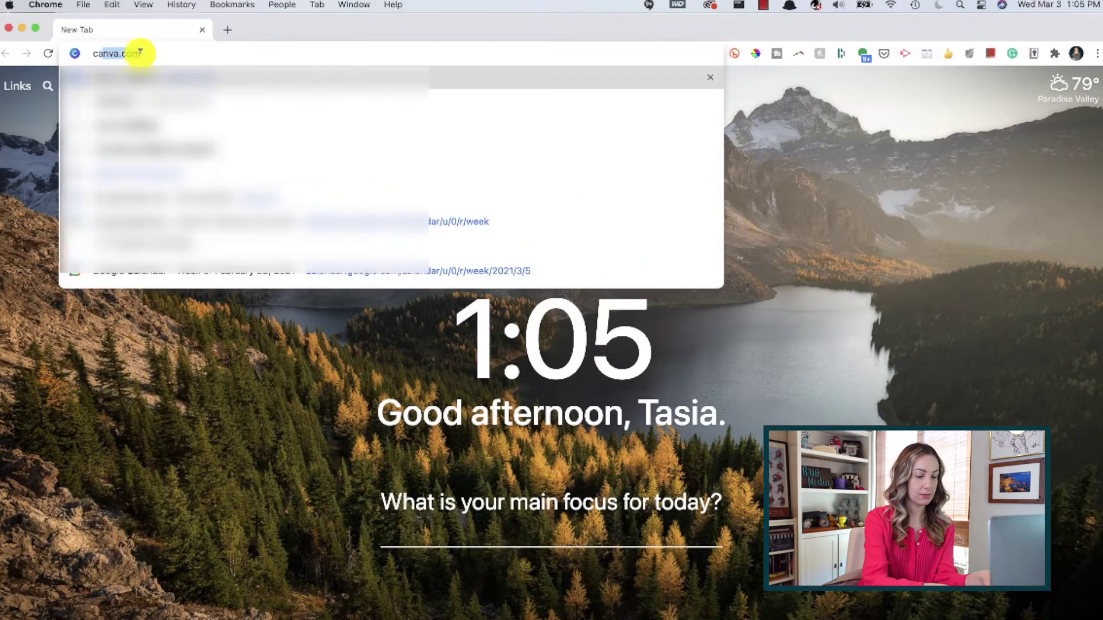
type("al.new")
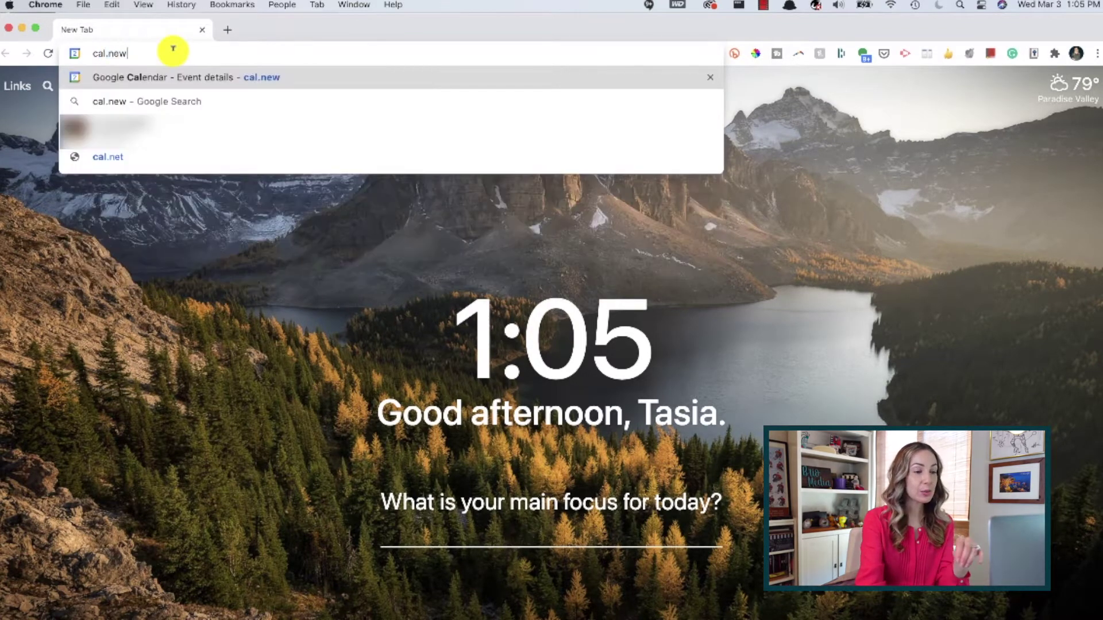
key("Return")
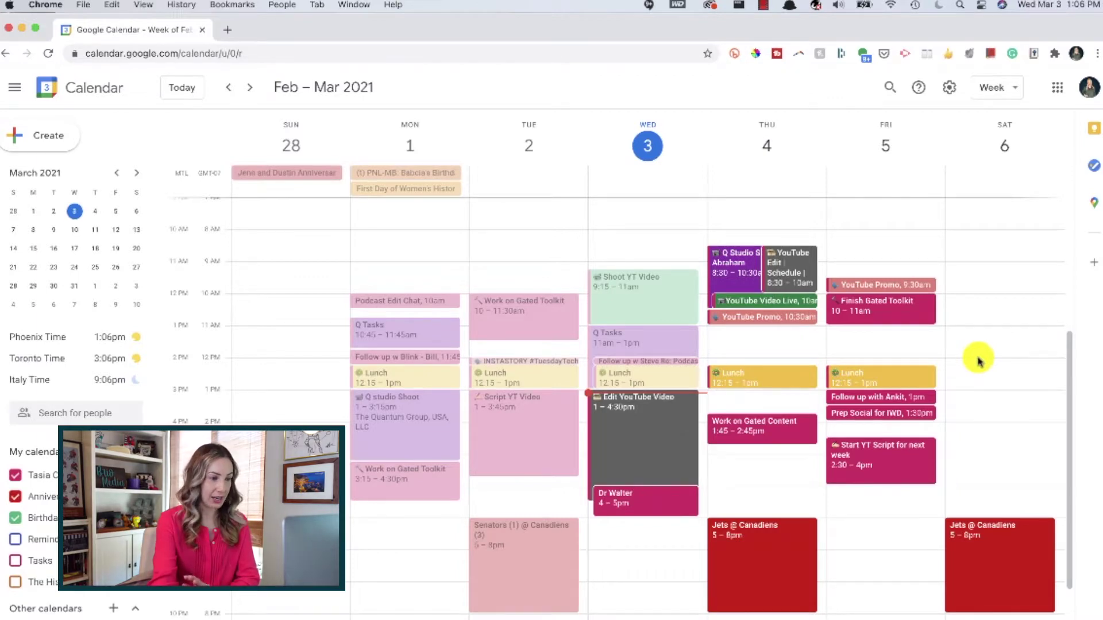
Create a Saturday 12–1pm event titled 'Meeting of the Minds', marked Free instead of Busy.
left_click(978, 361)
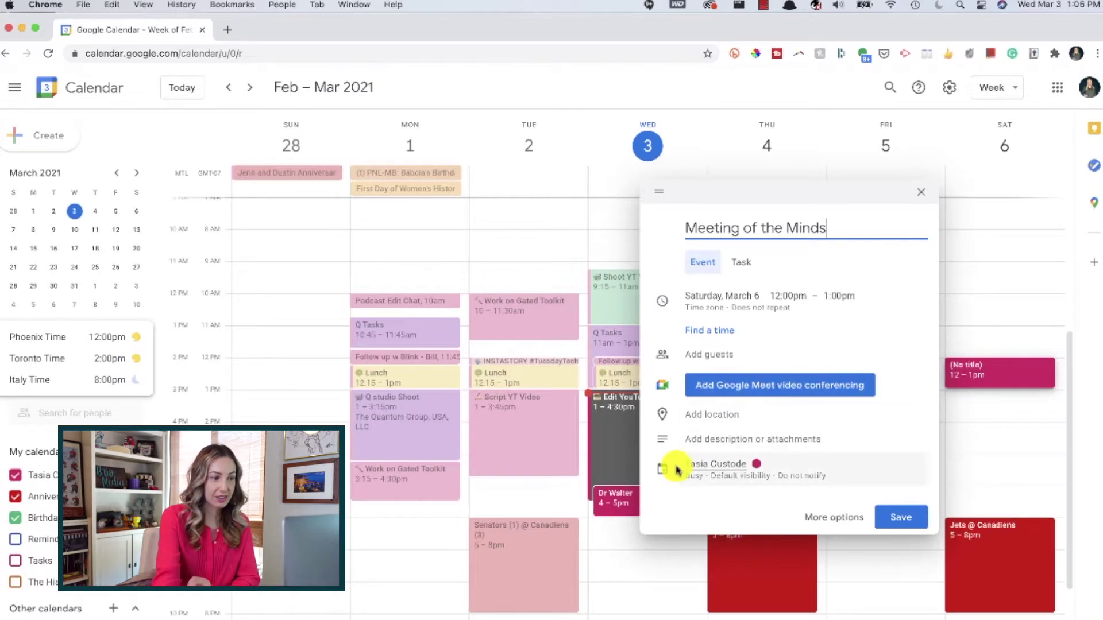
left_click(786, 468)
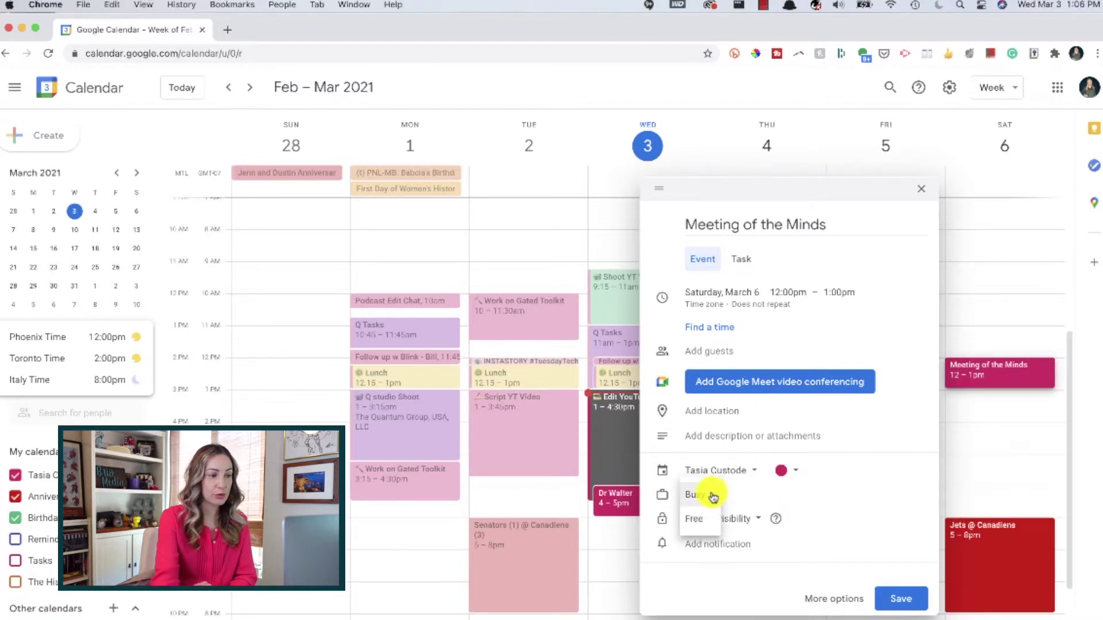
left_click(700, 522)
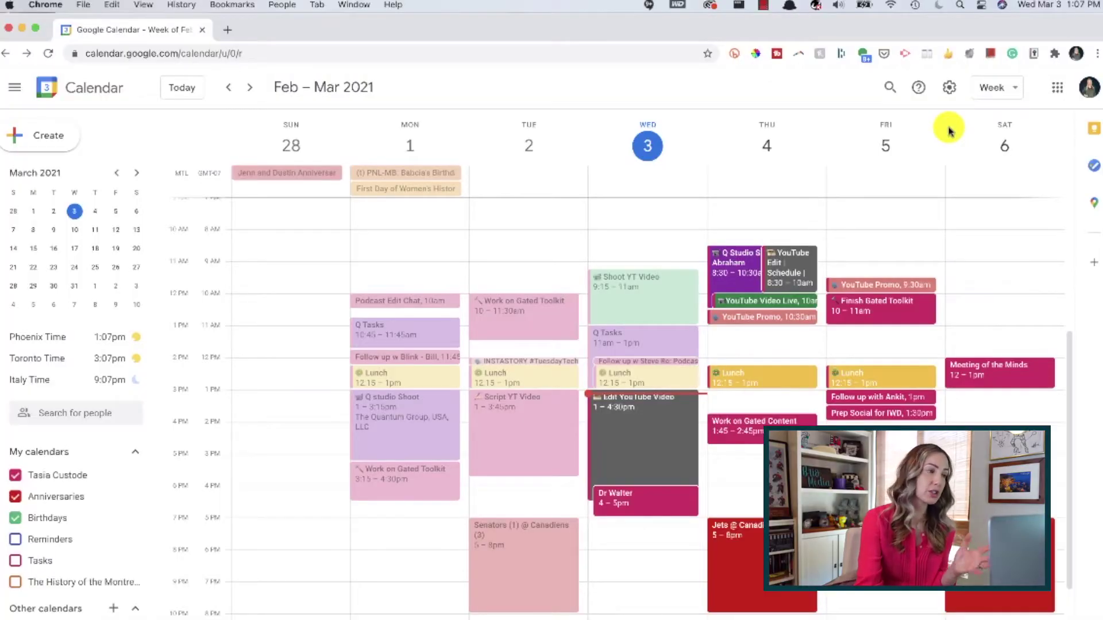
Open the personal calendar's settings page from the gear menu.
left_click(951, 89)
left_click(1005, 125)
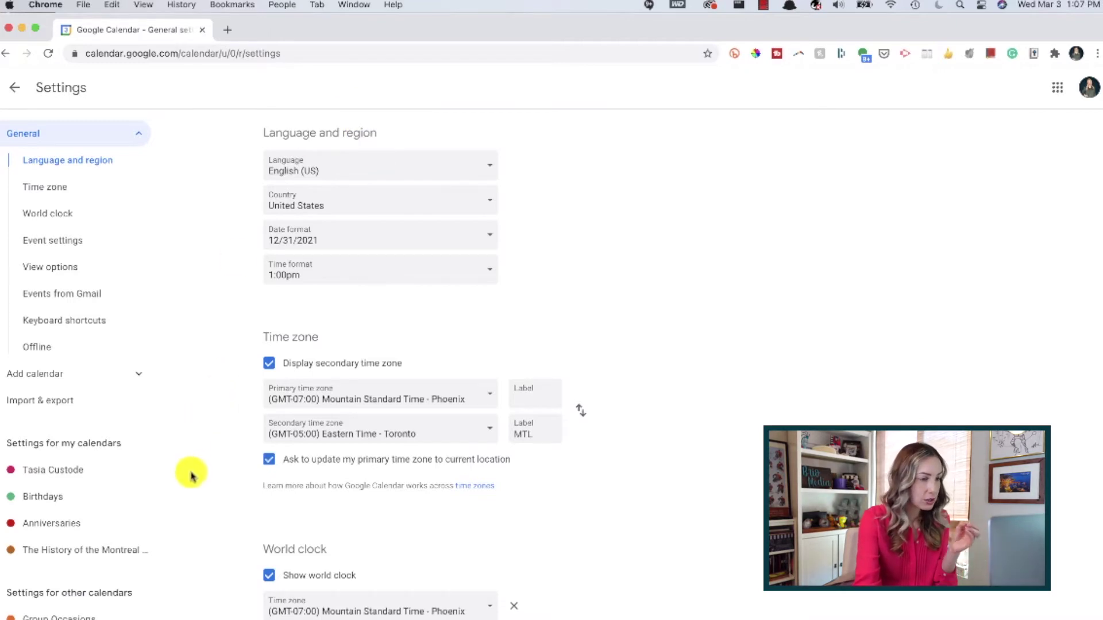
left_click(36, 476)
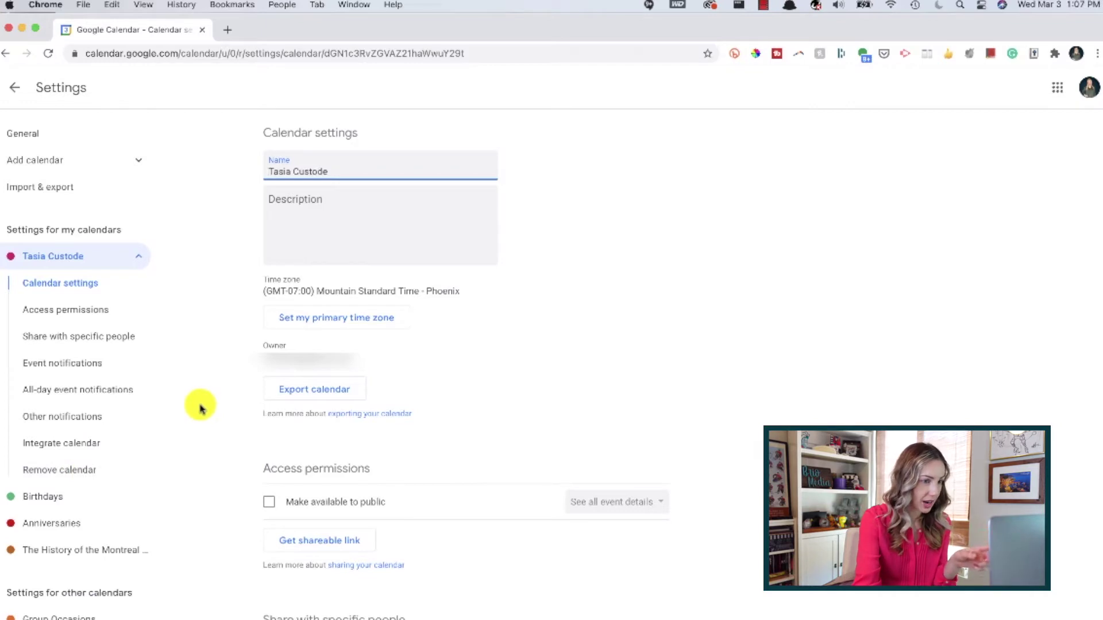
scroll(945, 214, "down", 15)
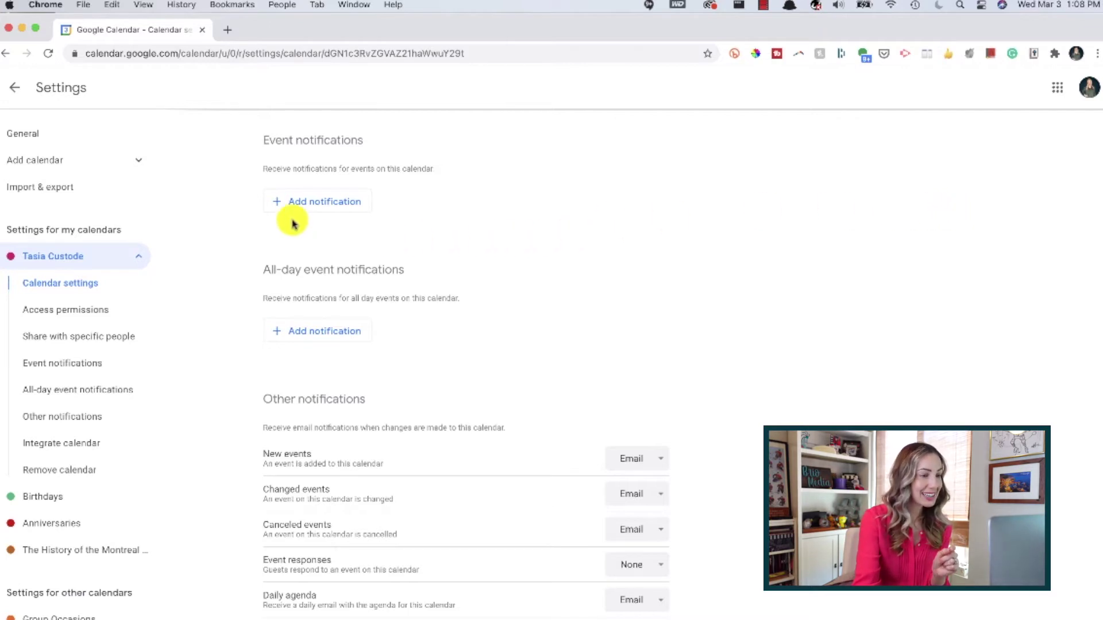
Add a default event notification of Notification, 10 minutes before.
left_click(348, 209)
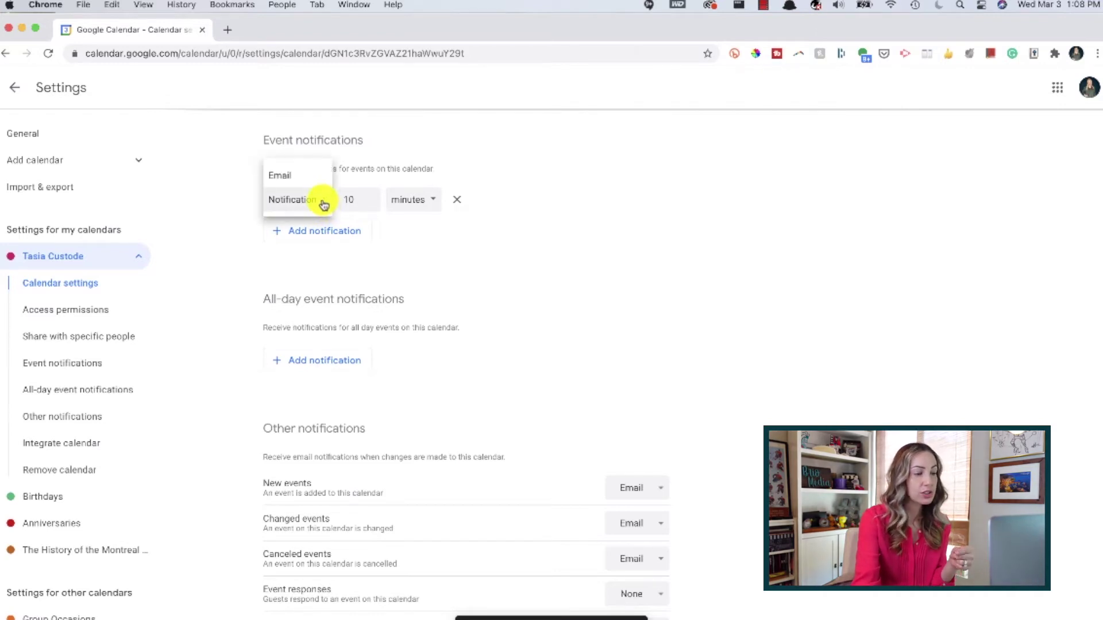
left_click(300, 183)
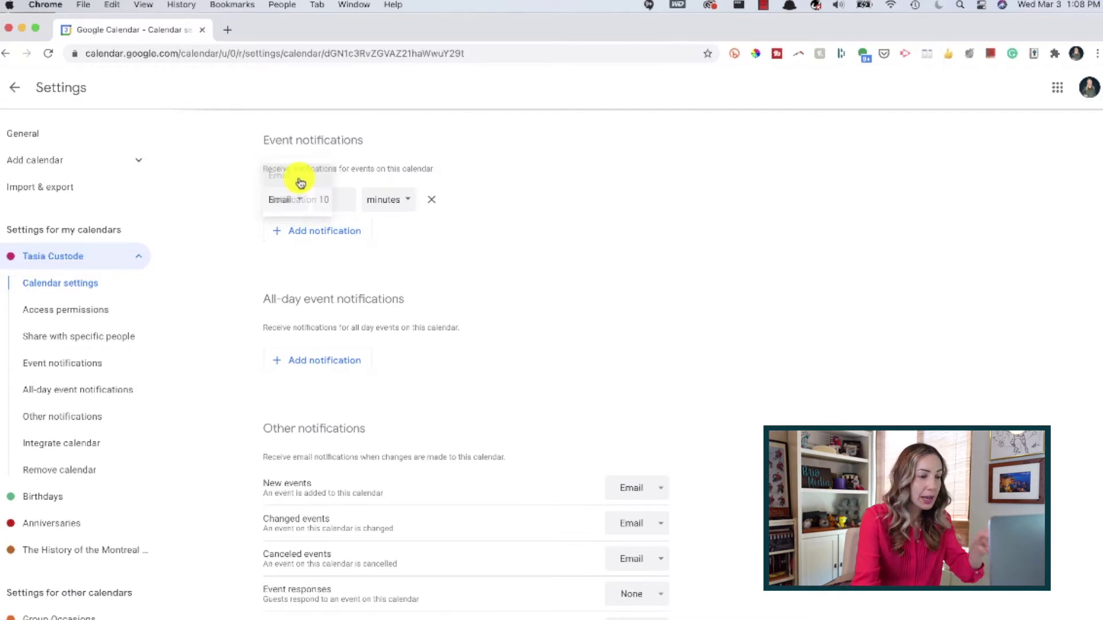
left_click(299, 200)
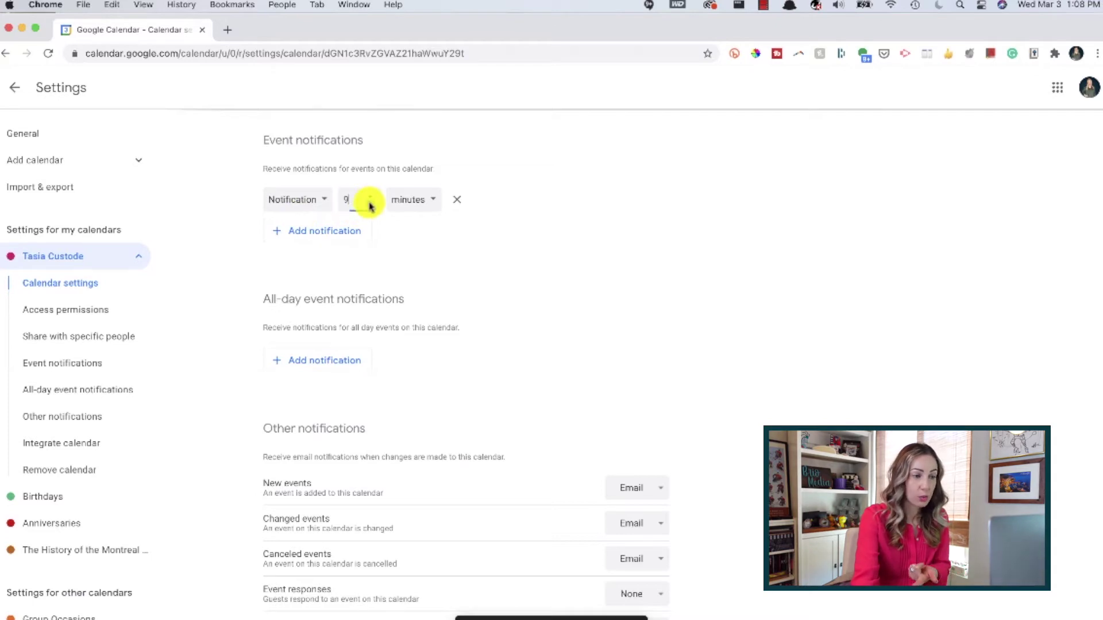
left_click(425, 204)
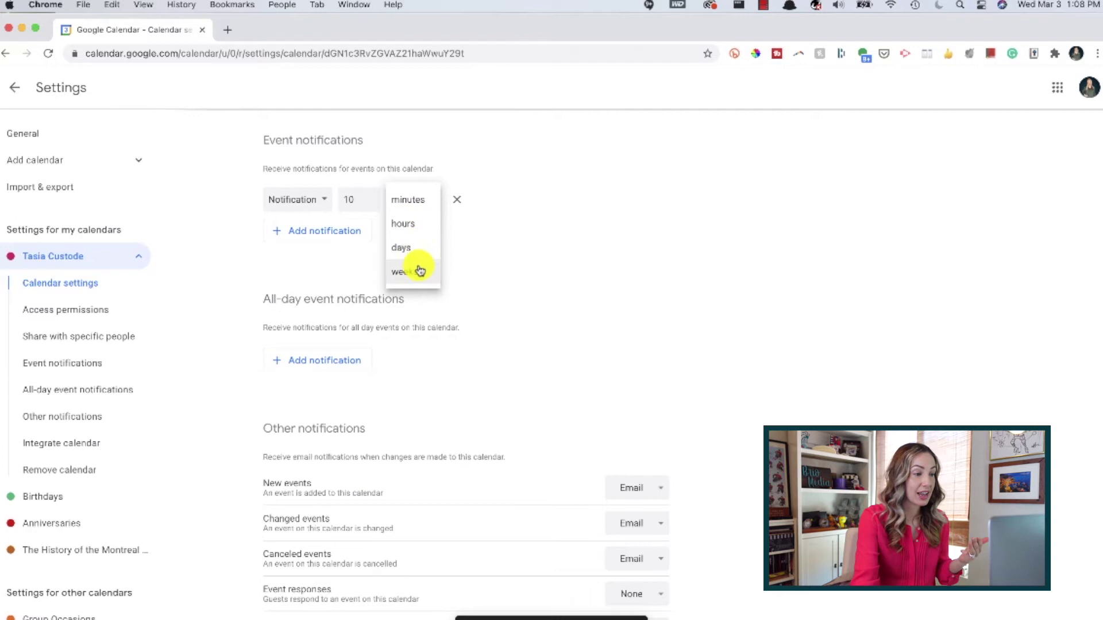
left_click(412, 201)
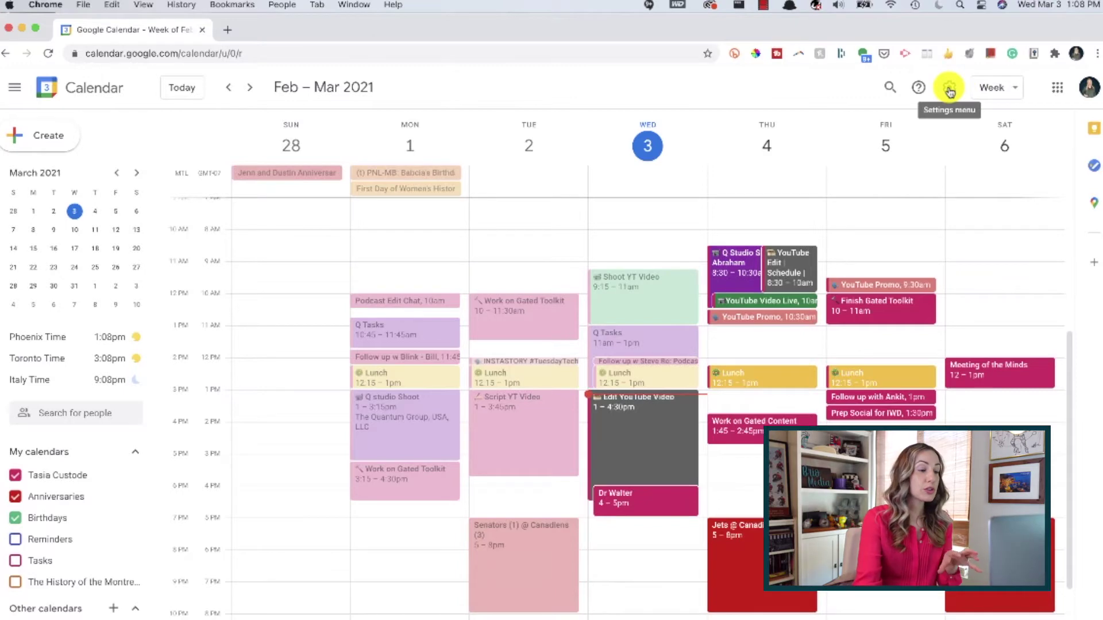
Go to the personal calendar's event notification settings.
left_click(949, 91)
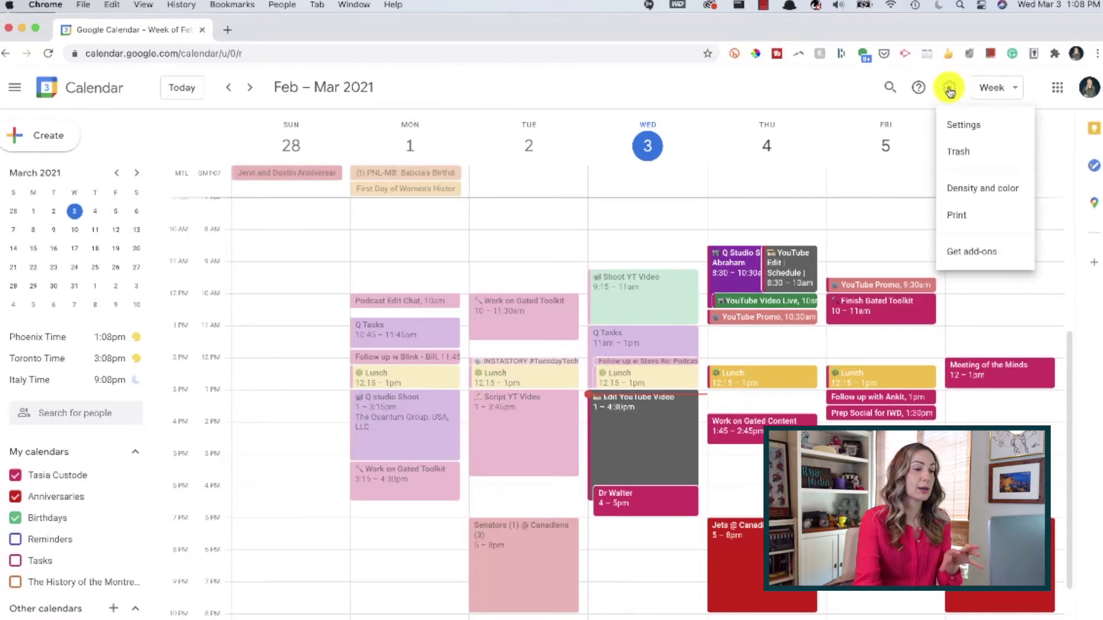
left_click(996, 126)
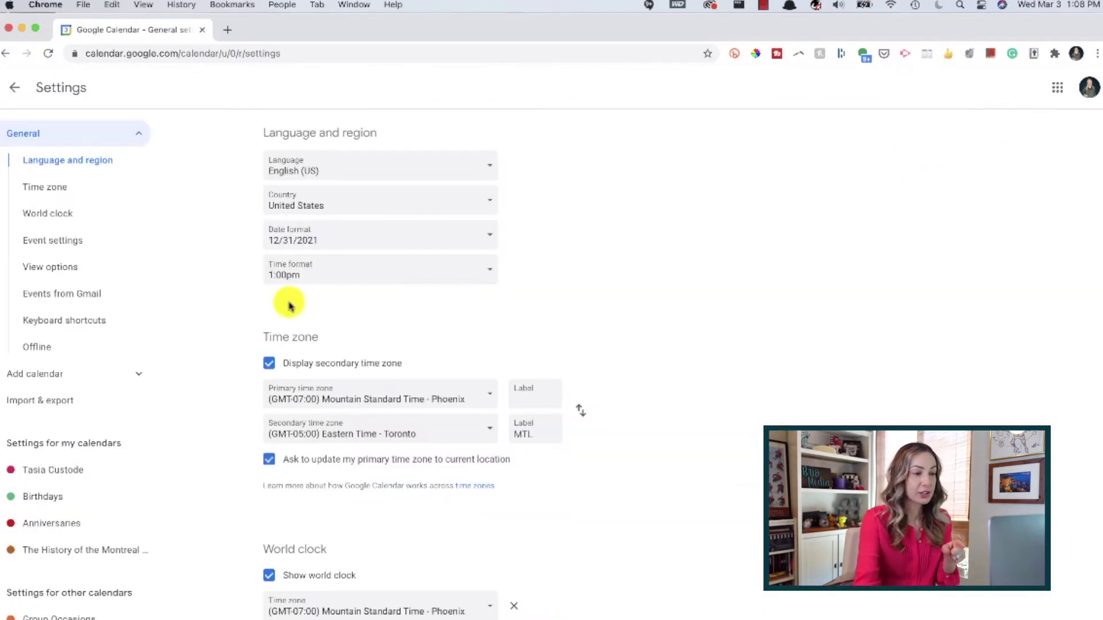
left_click(49, 469)
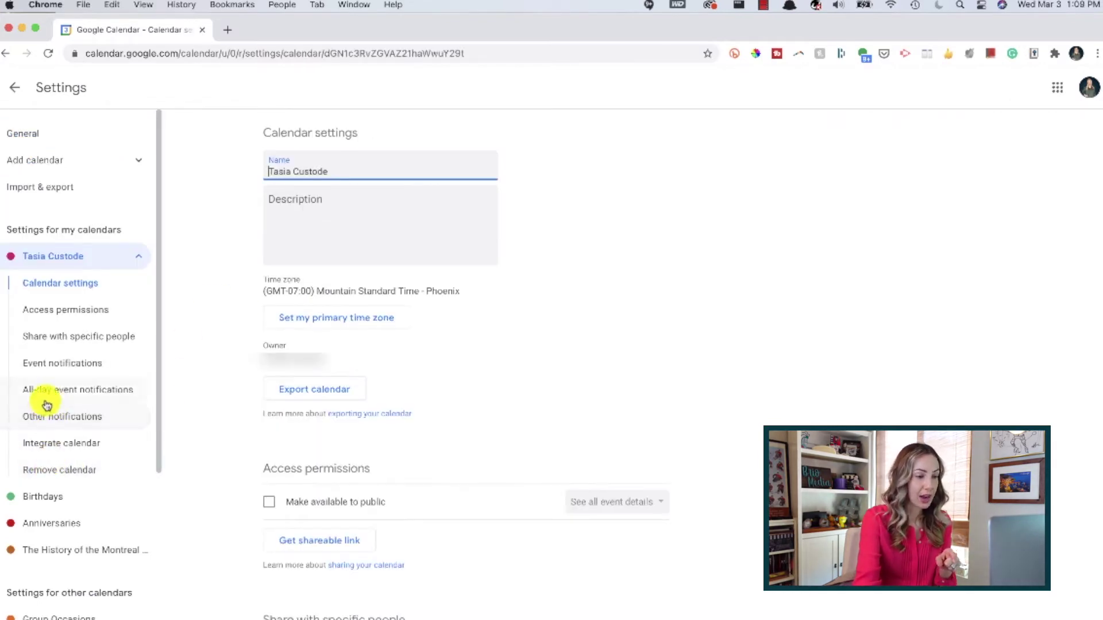
left_click(91, 365)
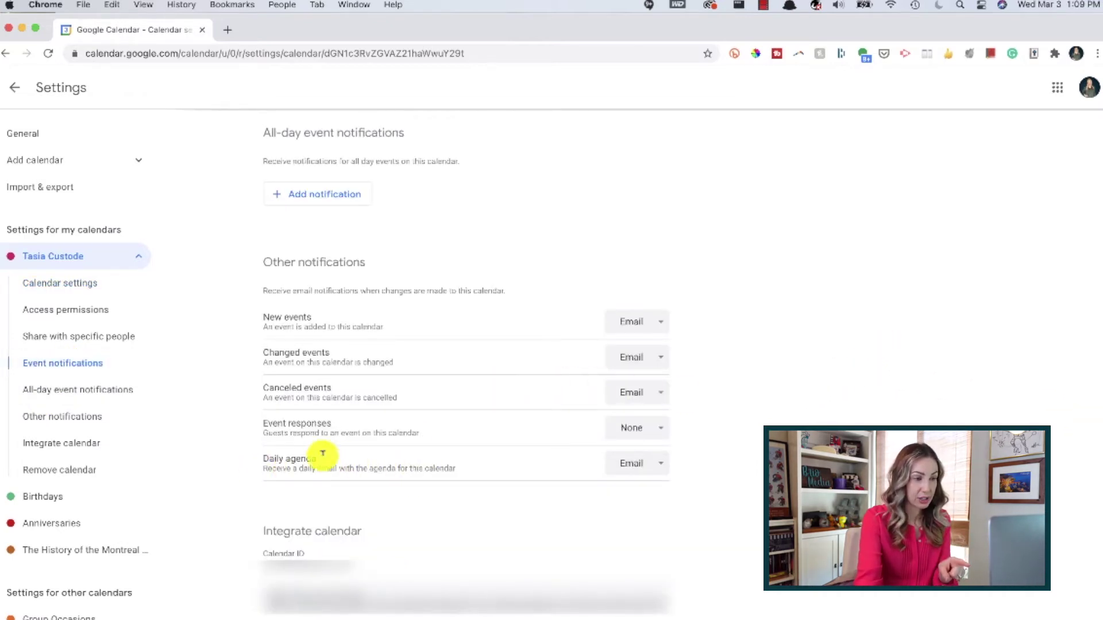
Set the Daily agenda email option to None.
left_click(655, 463)
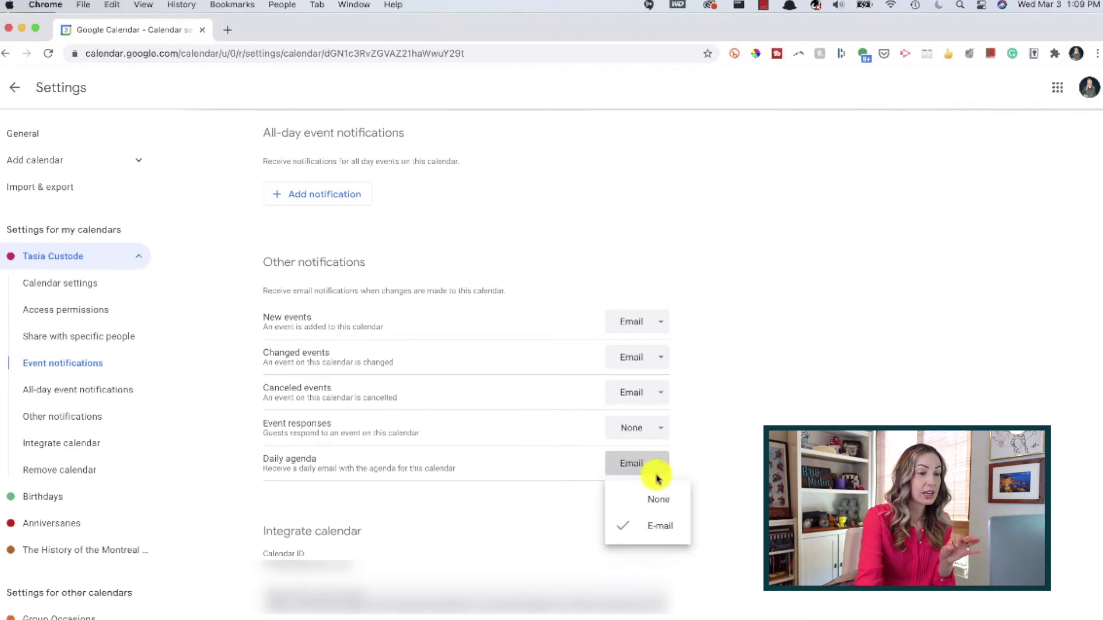
left_click(658, 499)
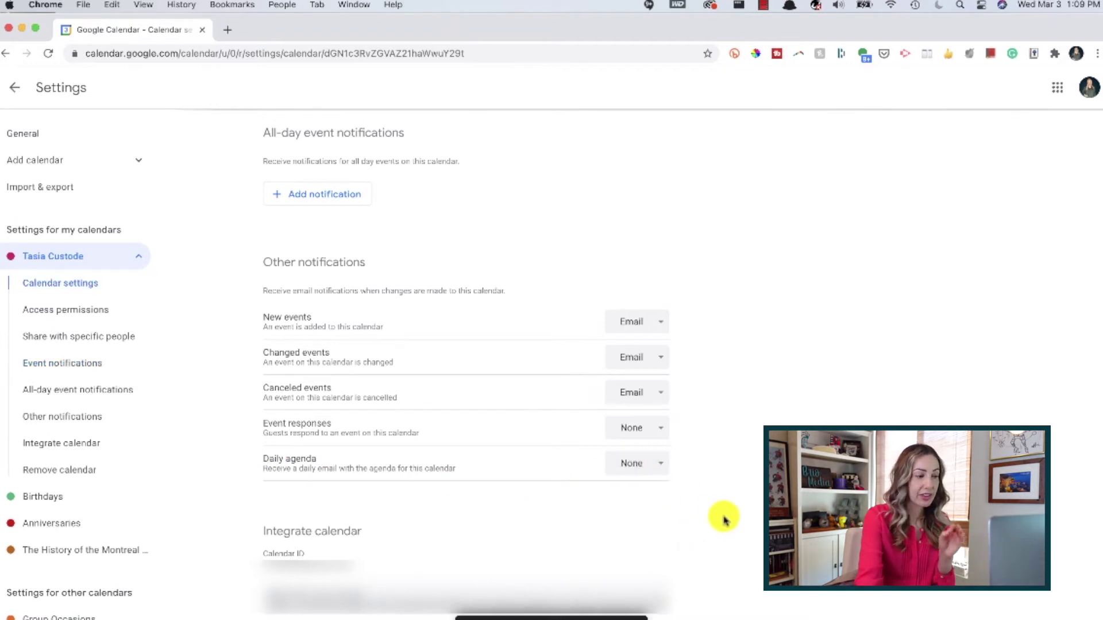
left_click(642, 468)
left_click(646, 518)
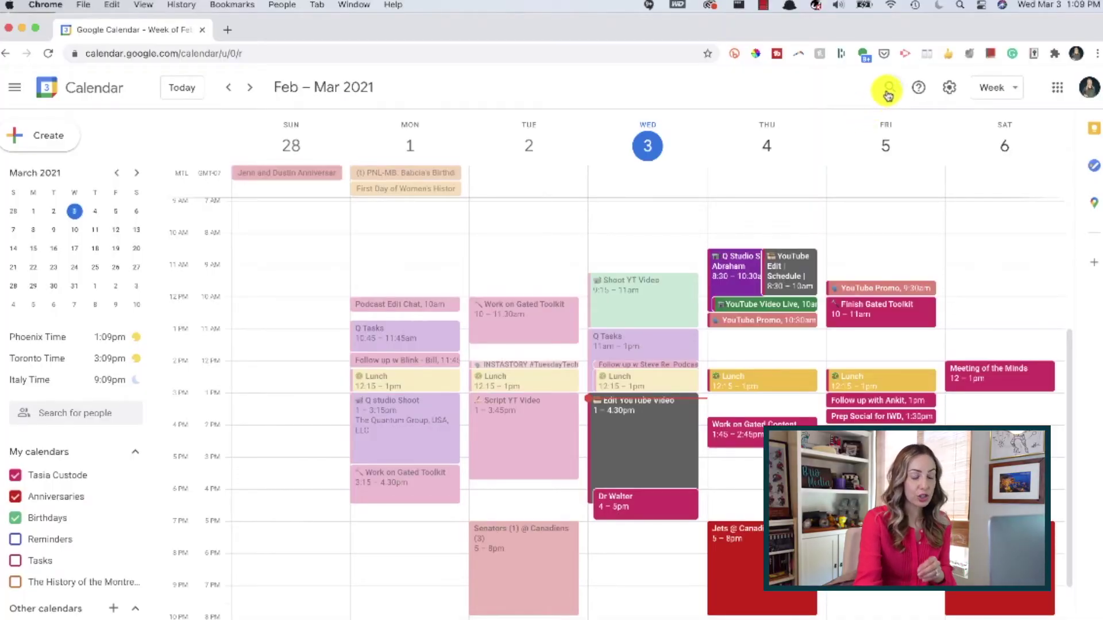
Open advanced search and limit Search in to the personal calendar.
left_click(888, 93)
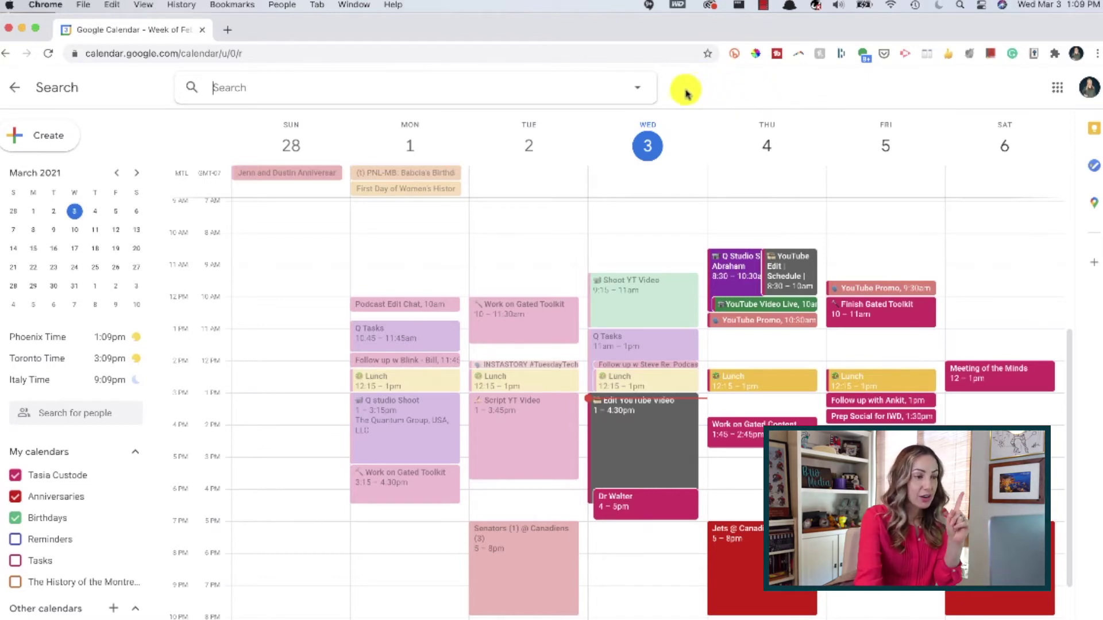
left_click(639, 90)
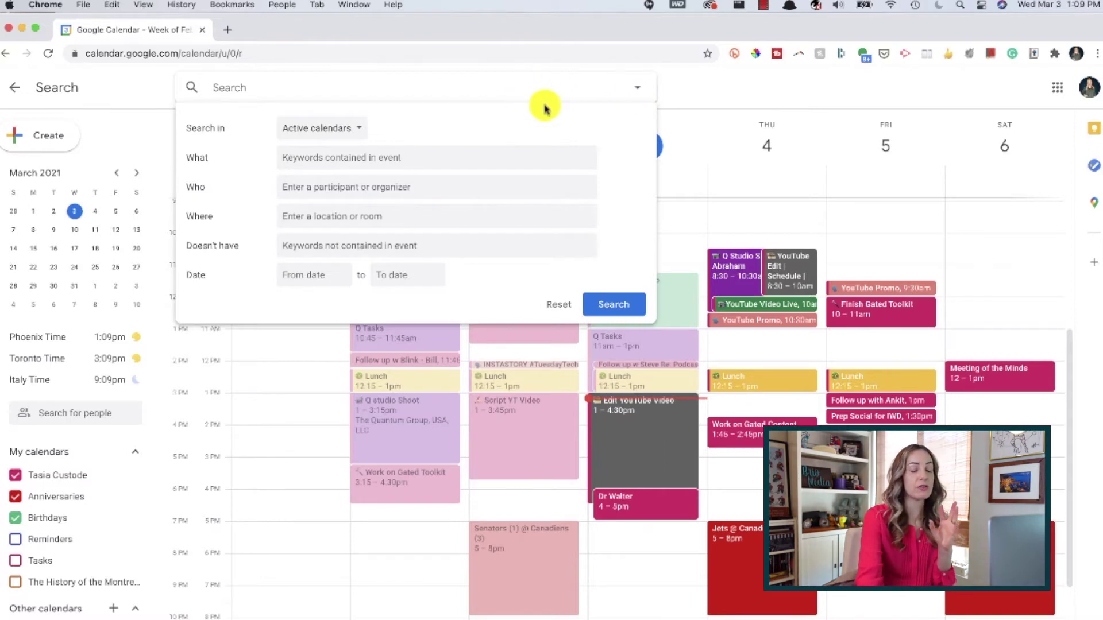
left_click(357, 130)
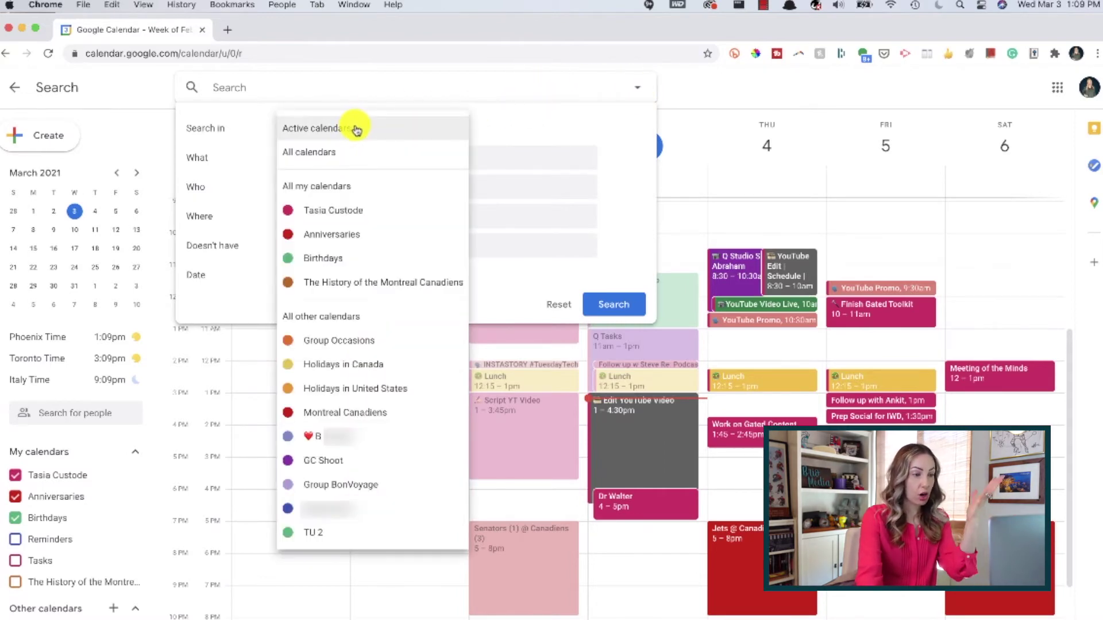
left_click(377, 210)
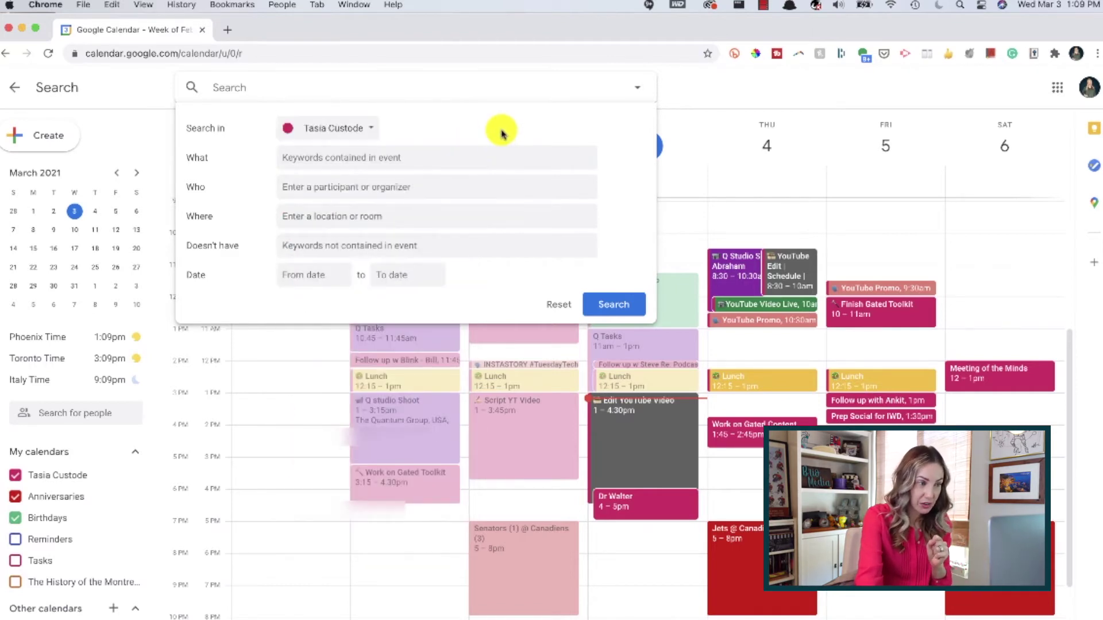
Search for events containing 'instastory', leaving the date range empty.
left_click(328, 156)
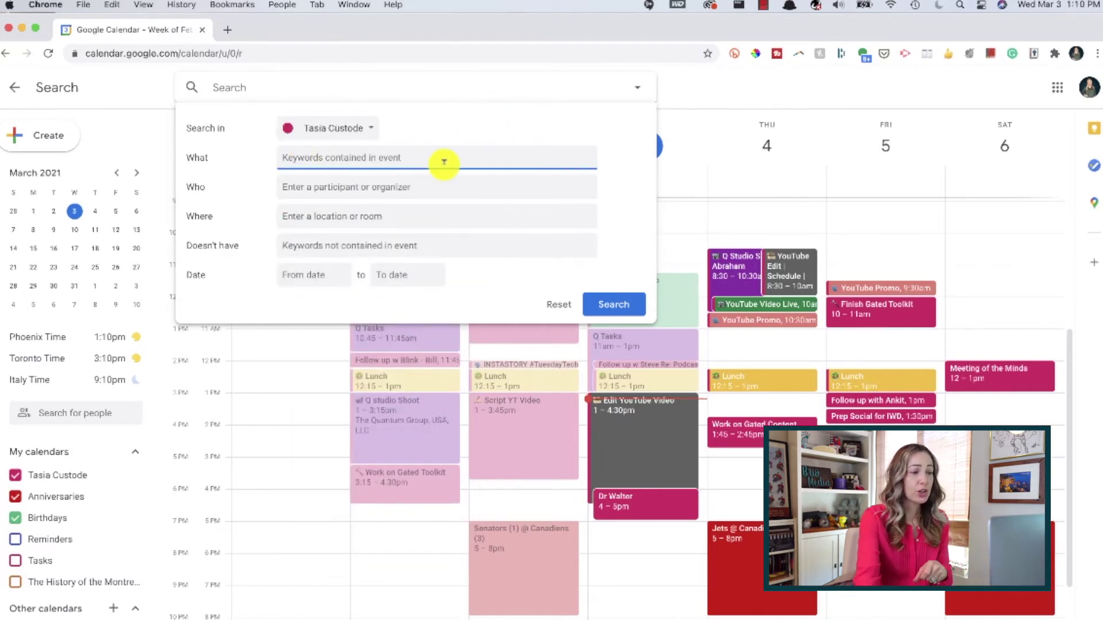
type("instastory")
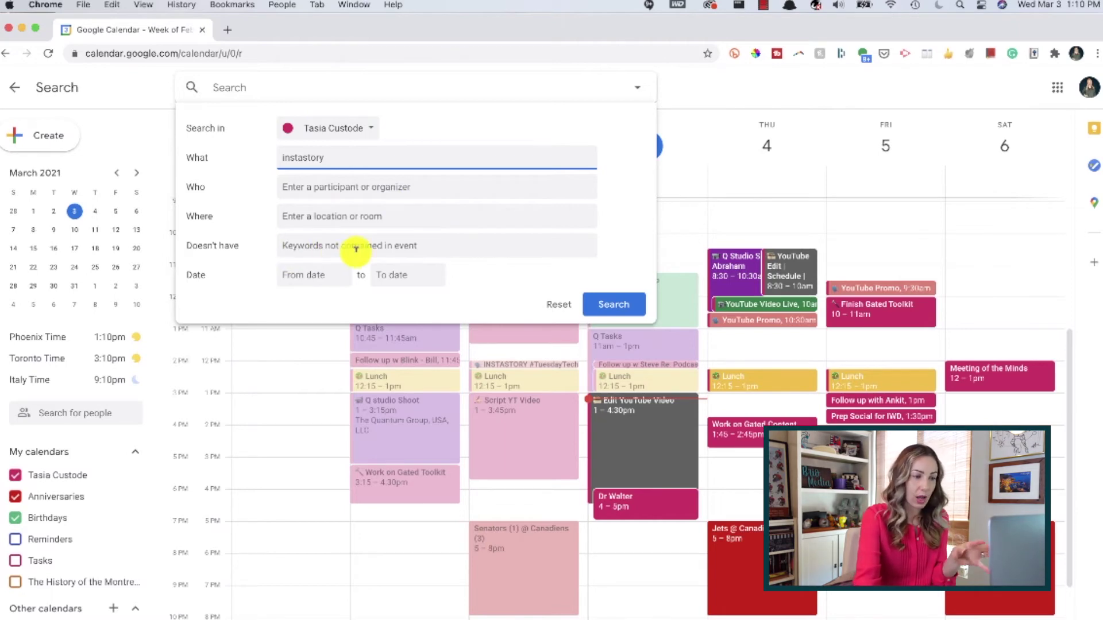
left_click(305, 271)
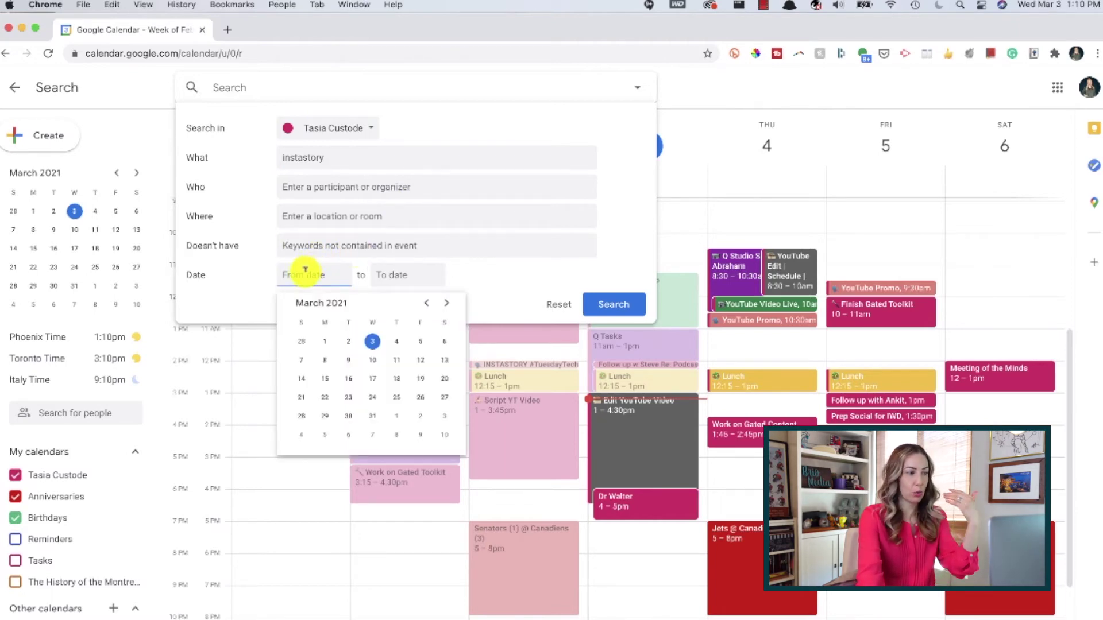
left_click(402, 274)
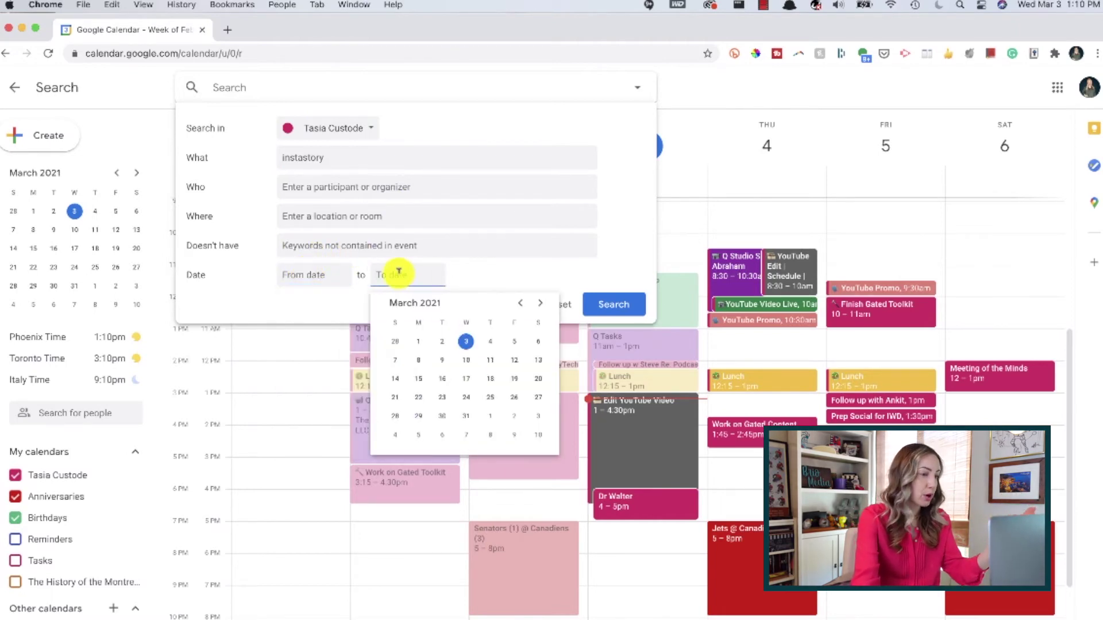
left_click(465, 278)
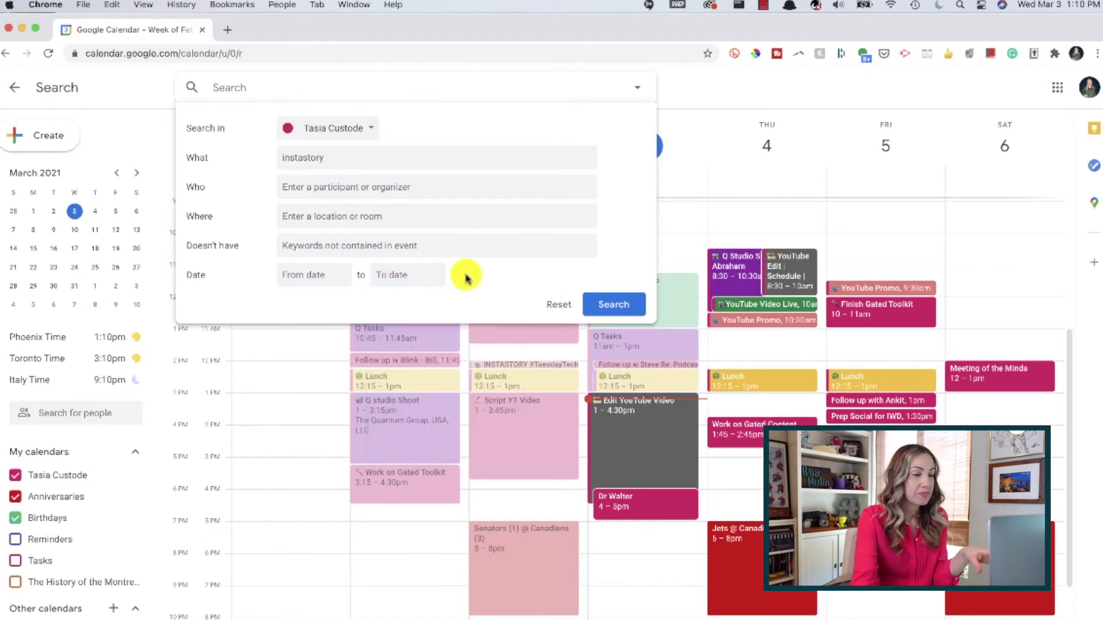
left_click(629, 309)
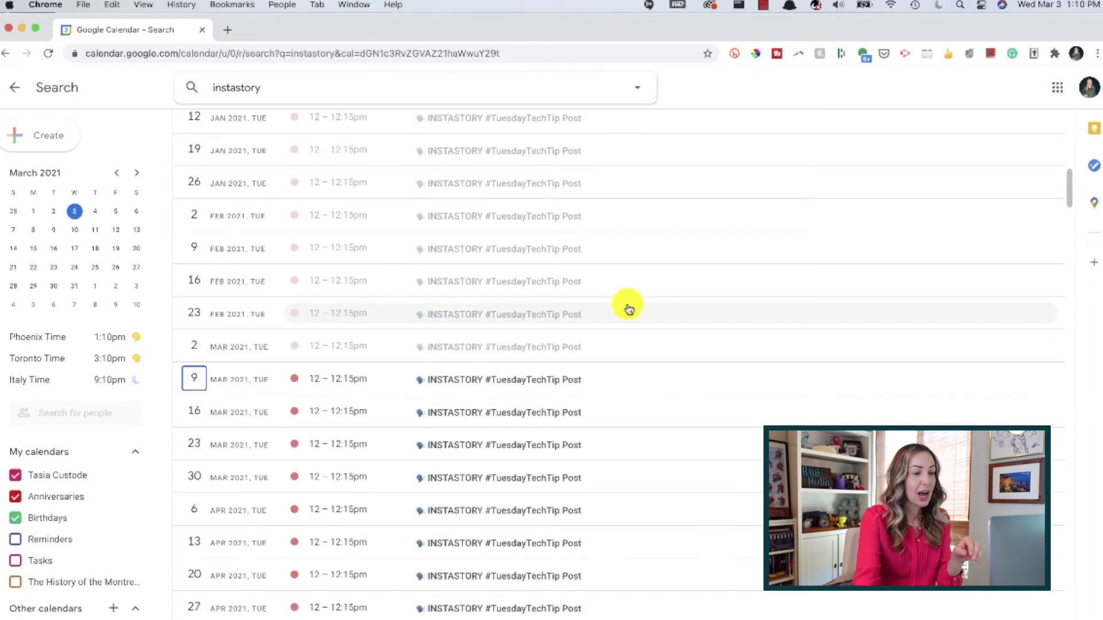